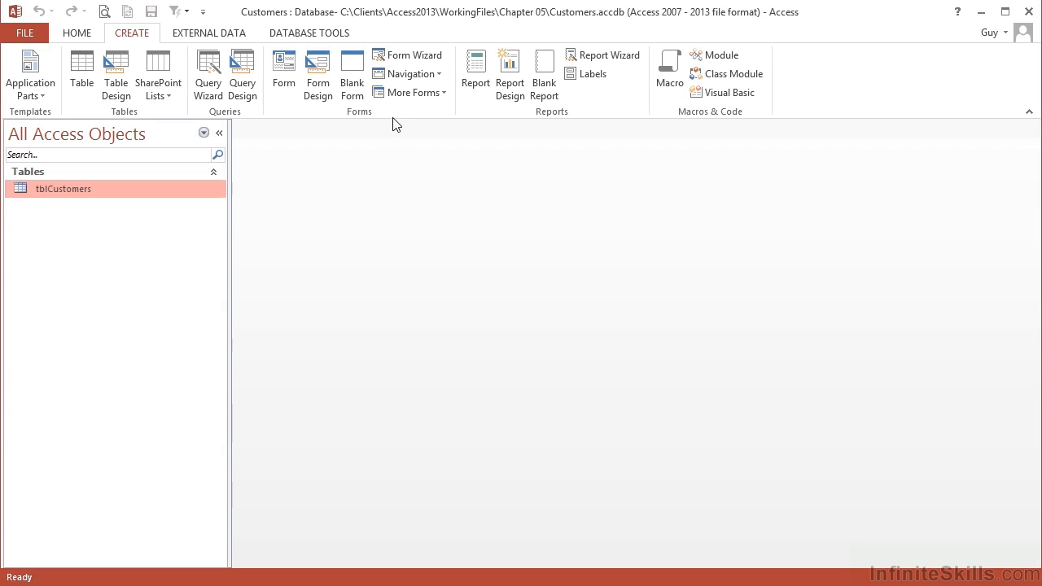
Start a new form with the Form Wizard, using the tblCustomers table as the source of its fields.
{"action": "left_click", "coordinate": [407, 64]}
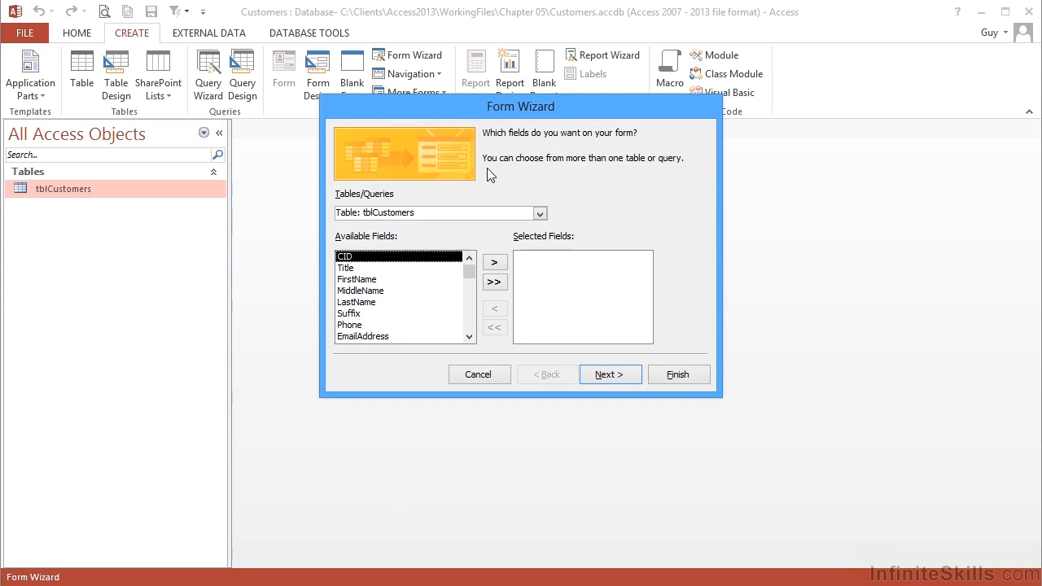
{"action": "left_click", "coordinate": [539, 213]}
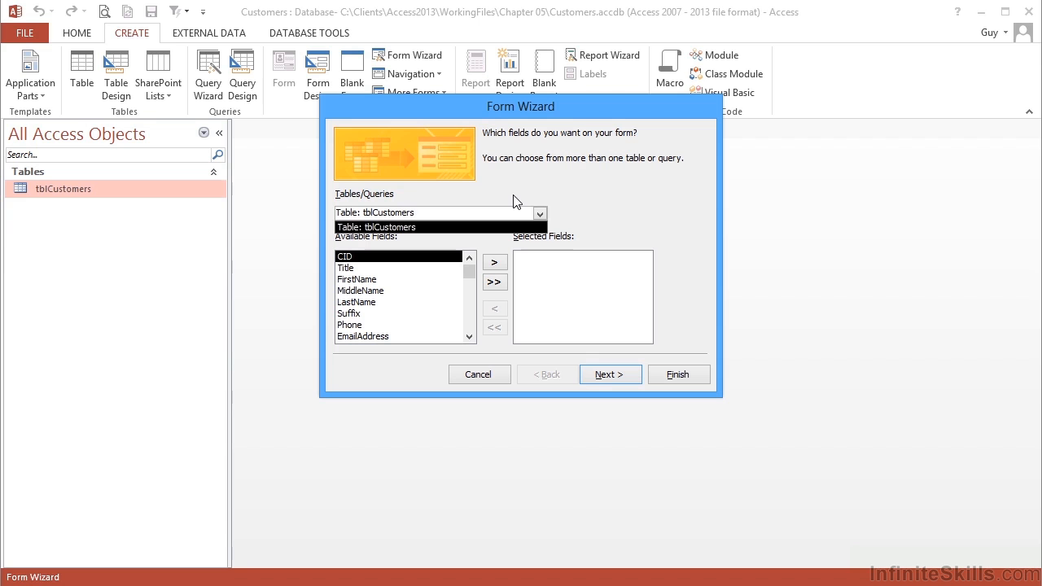
{"action": "left_click", "coordinate": [513, 202]}
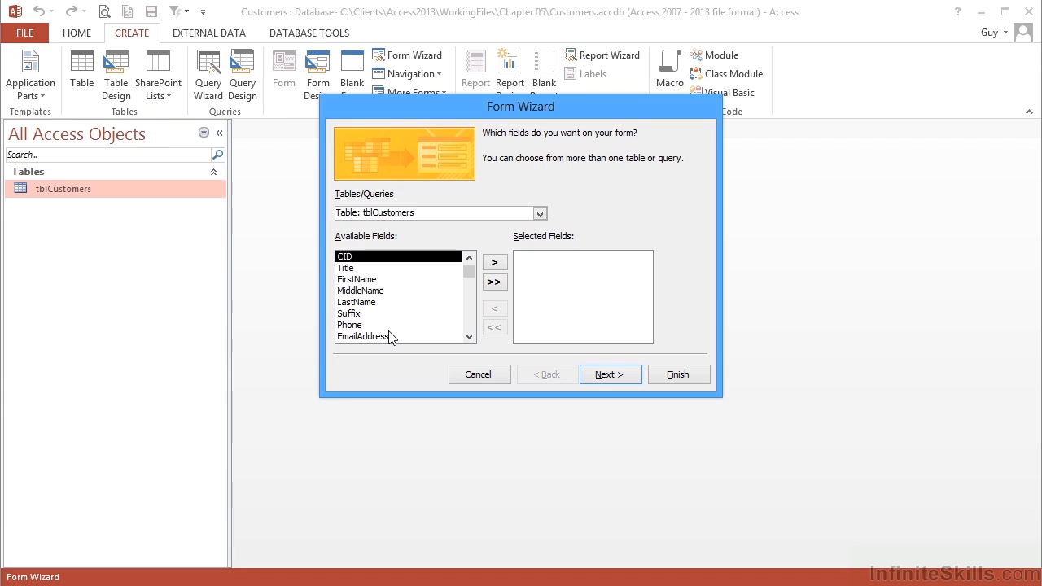
{"action": "double_click", "coordinate": [383, 280]}
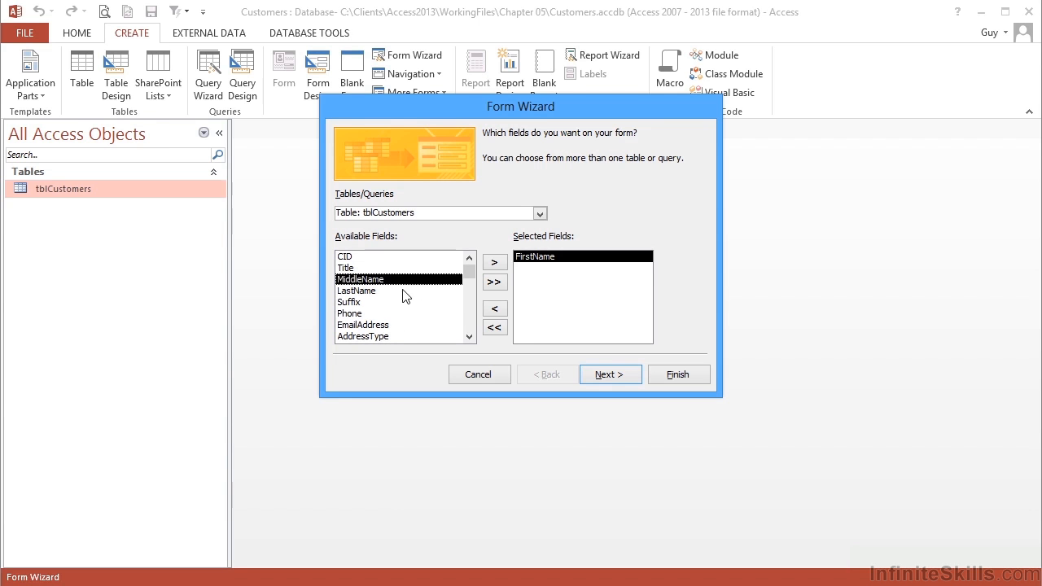
{"action": "double_click", "coordinate": [382, 281]}
{"action": "double_click", "coordinate": [383, 281]}
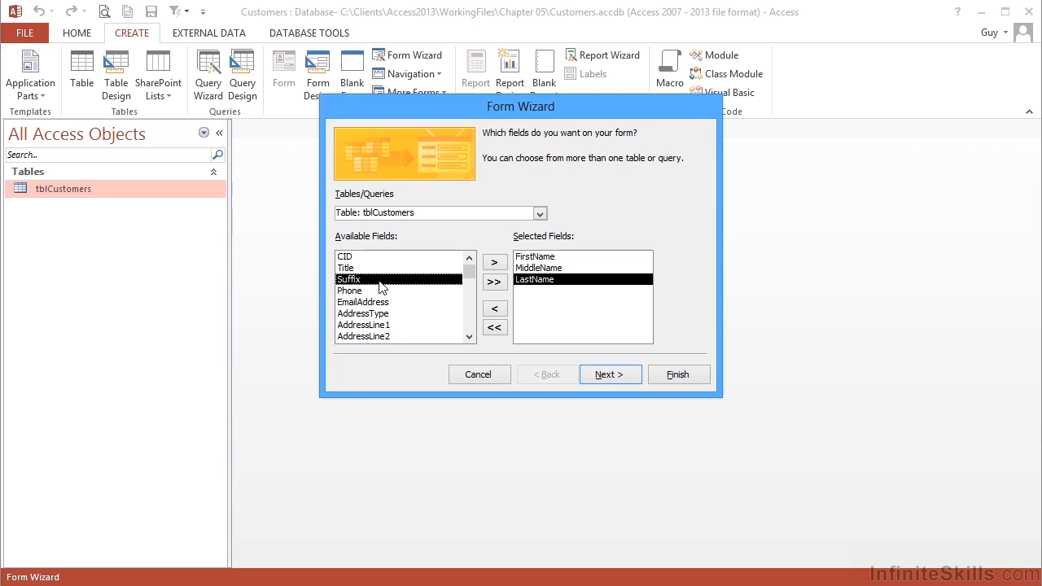
{"action": "double_click", "coordinate": [395, 301]}
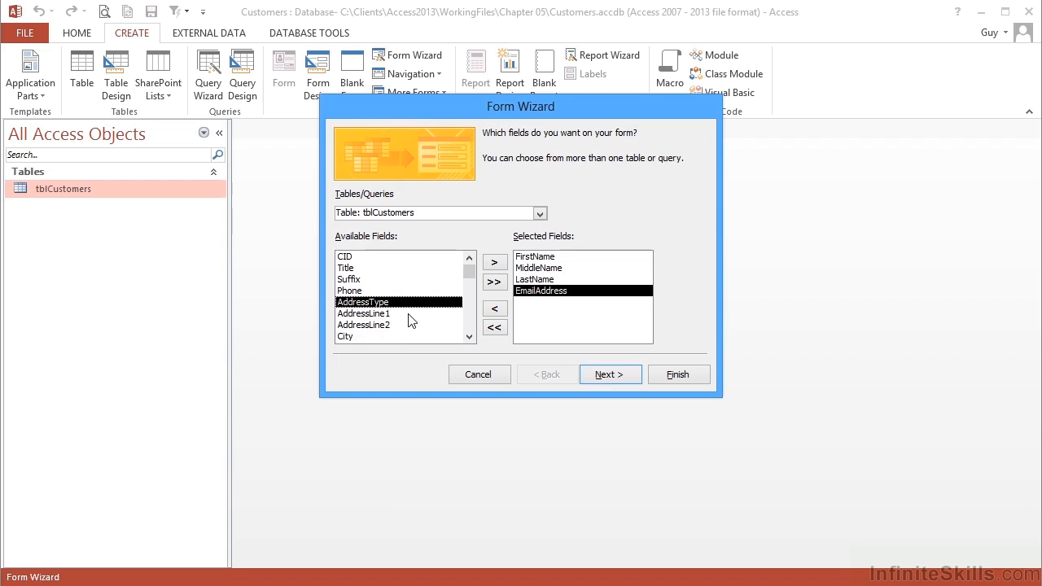
{"action": "scroll", "coordinate": [381, 330], "scroll_direction": "down", "scroll_amount": 1}
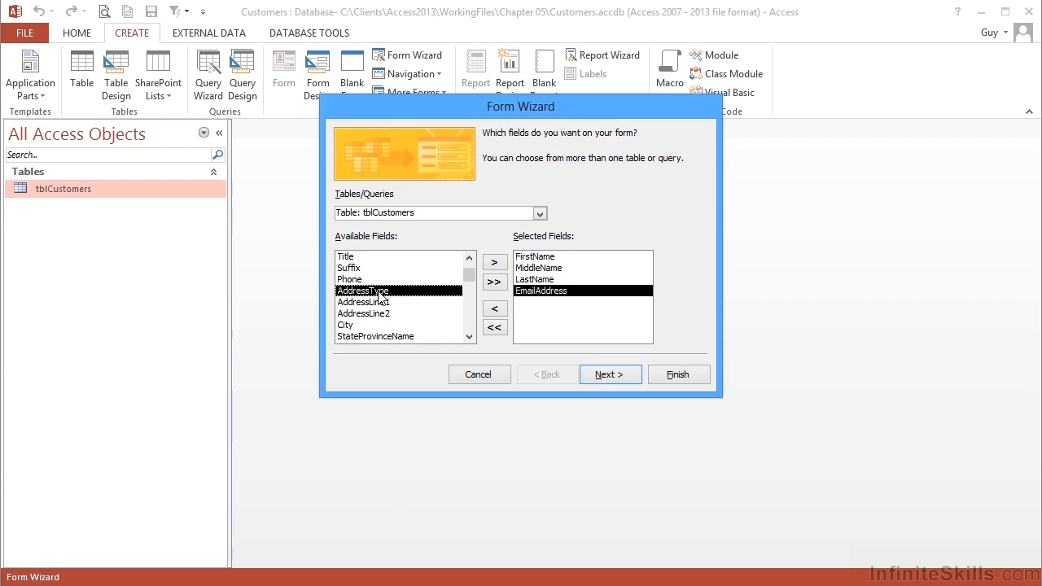
{"action": "double_click", "coordinate": [379, 296]}
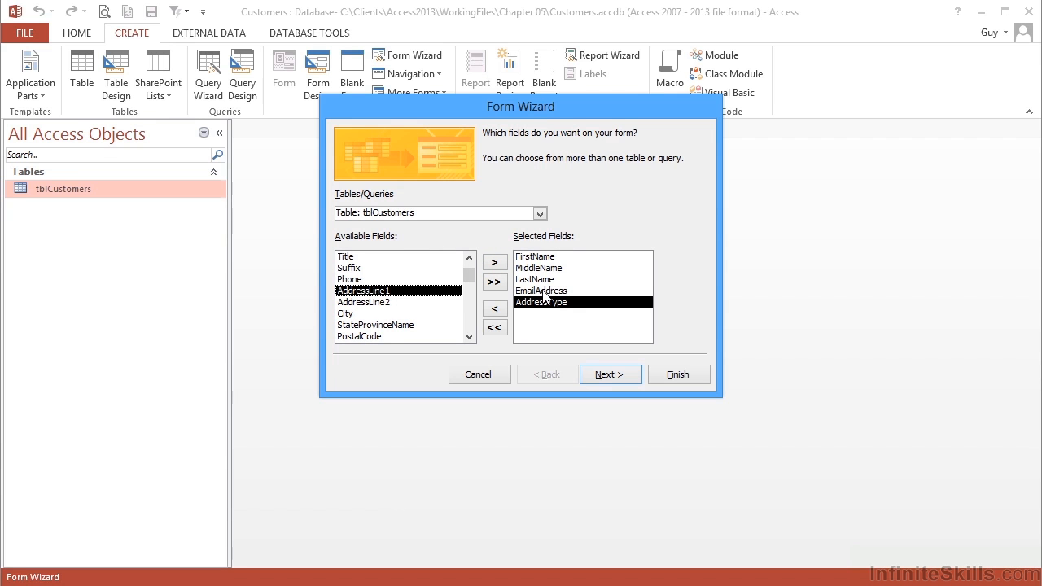
{"action": "left_click", "coordinate": [494, 283]}
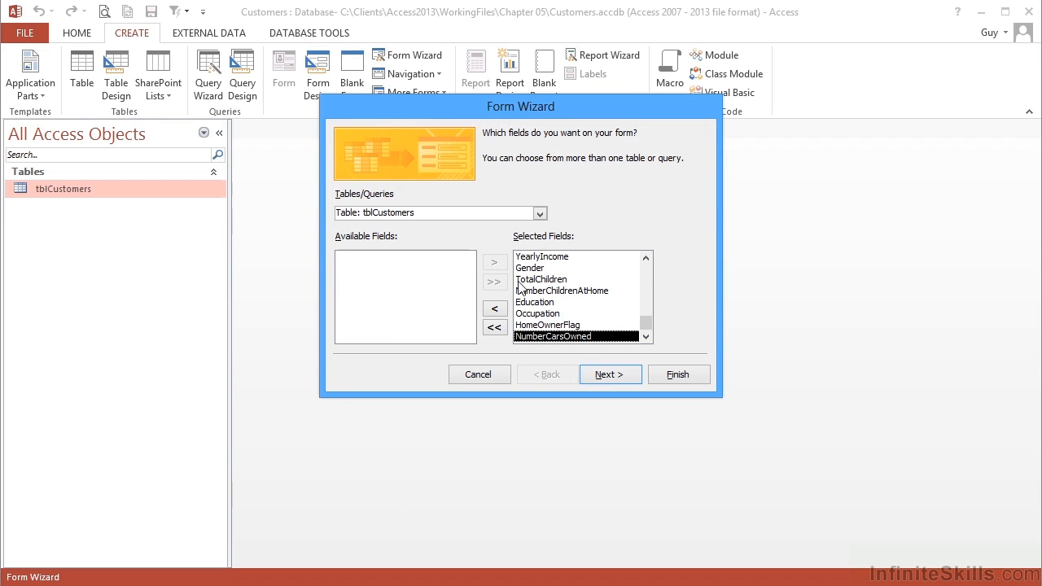
{"action": "left_click", "coordinate": [494, 328]}
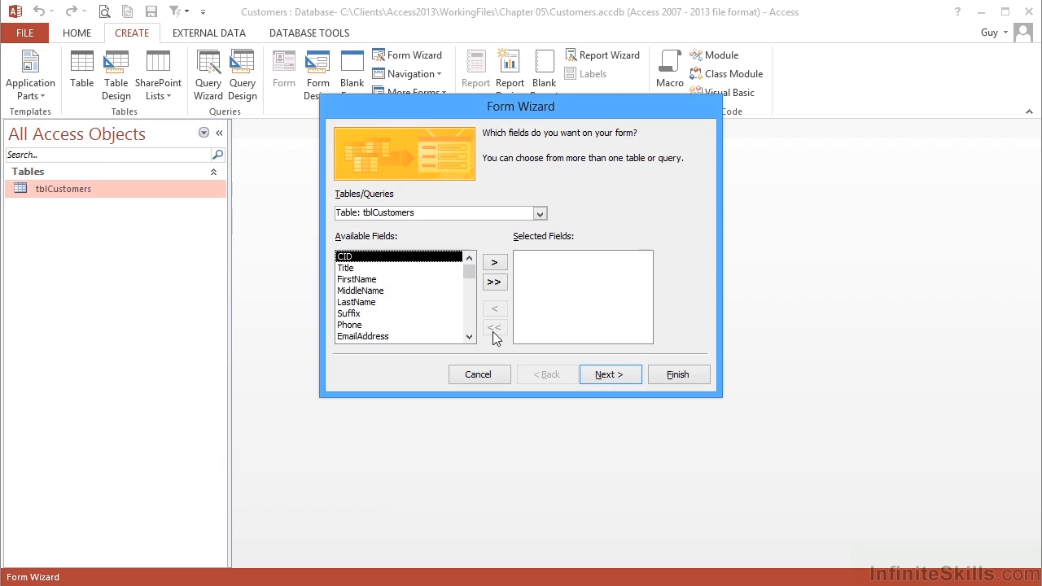
Add the FirstName, LastName, AddressType, AddressLine1 and AddressLine2 fields to the form's selected fields.
{"action": "double_click", "coordinate": [379, 279]}
{"action": "double_click", "coordinate": [384, 292]}
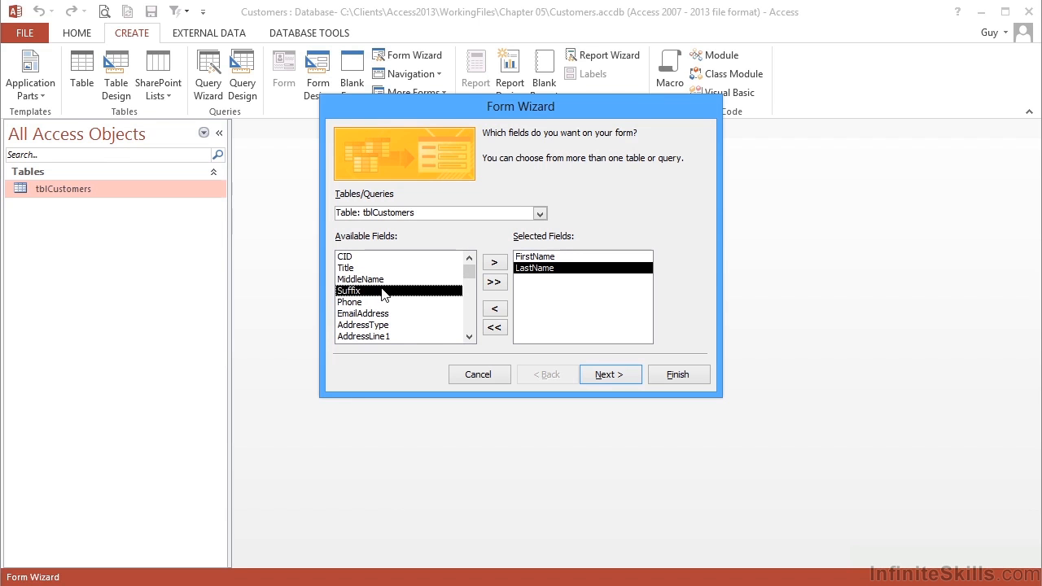
{"action": "scroll", "coordinate": [382, 293], "scroll_direction": "down", "scroll_amount": 2}
{"action": "left_click", "coordinate": [379, 304]}
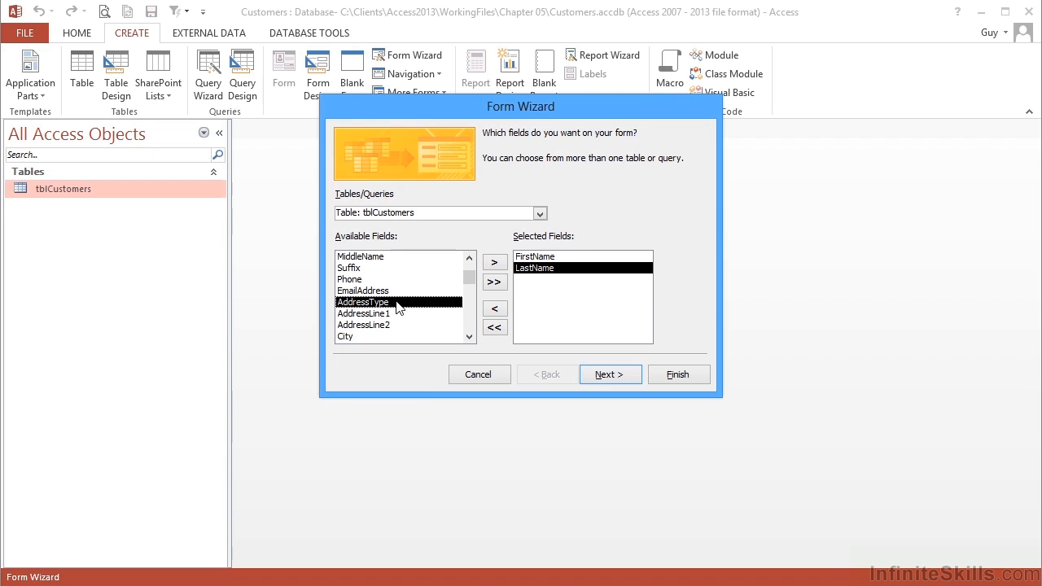
{"action": "double_click", "coordinate": [397, 304]}
{"action": "double_click", "coordinate": [392, 305]}
{"action": "double_click", "coordinate": [390, 305]}
Add the City, TotalPurchaseYTD and DateFirstPurchase fields to the form's selected fields.
{"action": "left_click", "coordinate": [467, 337]}
{"action": "left_click", "coordinate": [467, 336]}
{"action": "left_click", "coordinate": [467, 337]}
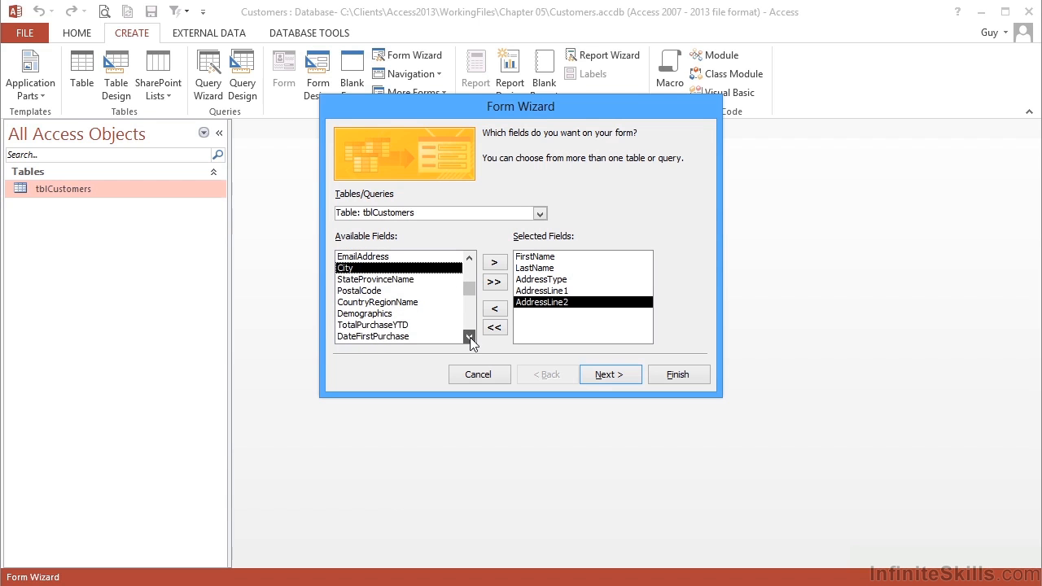
{"action": "double_click", "coordinate": [395, 269]}
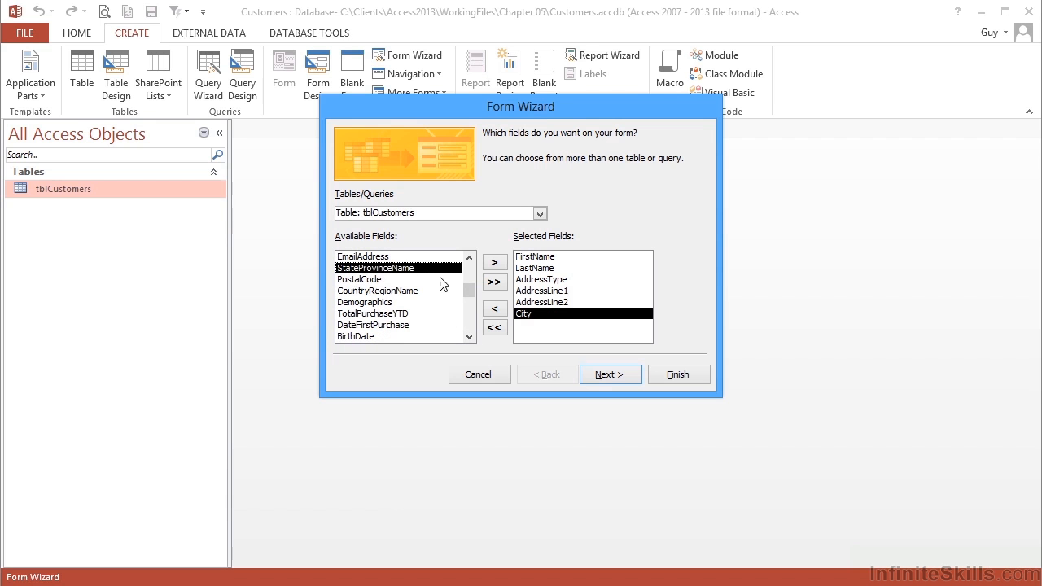
{"action": "double_click", "coordinate": [415, 316]}
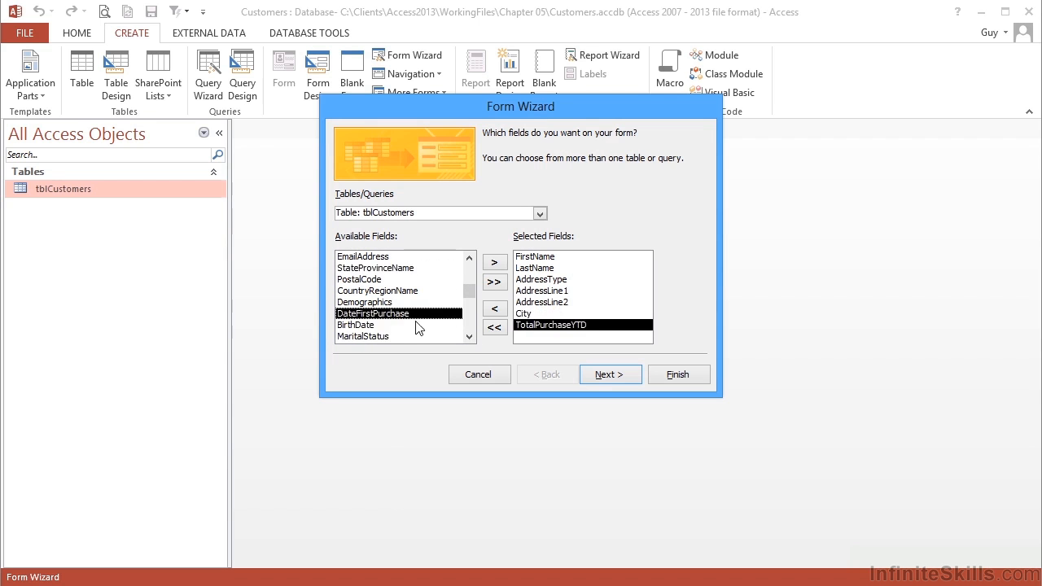
{"action": "double_click", "coordinate": [394, 314]}
Add the MaritalStatus and TotalChildren fields to the form and continue to the layout choice.
{"action": "left_click", "coordinate": [468, 337]}
{"action": "left_click", "coordinate": [468, 336]}
{"action": "left_click", "coordinate": [468, 336]}
{"action": "left_click", "coordinate": [468, 336]}
{"action": "left_click", "coordinate": [468, 336]}
{"action": "double_click", "coordinate": [383, 268]}
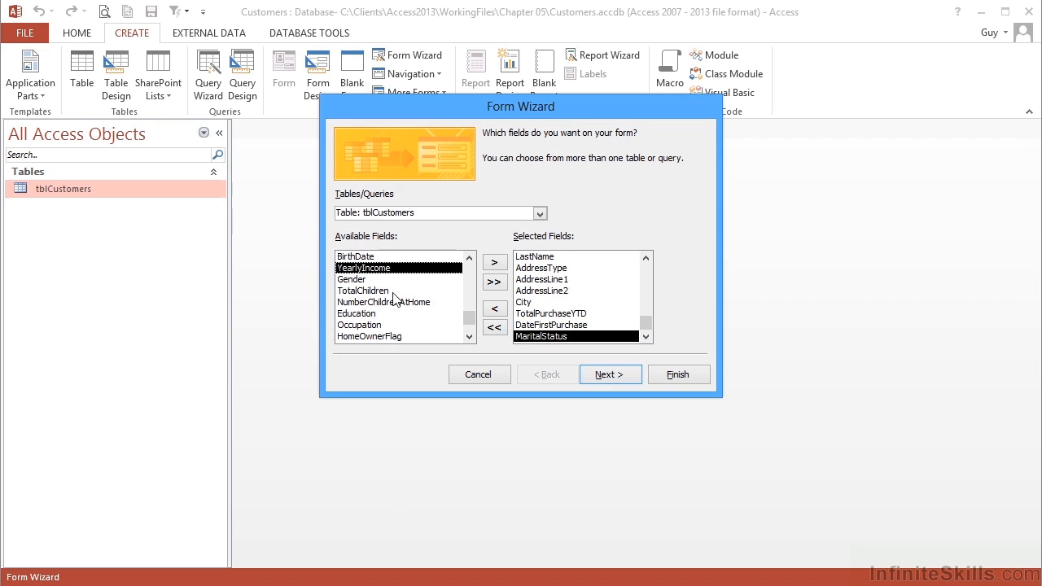
{"action": "double_click", "coordinate": [386, 290]}
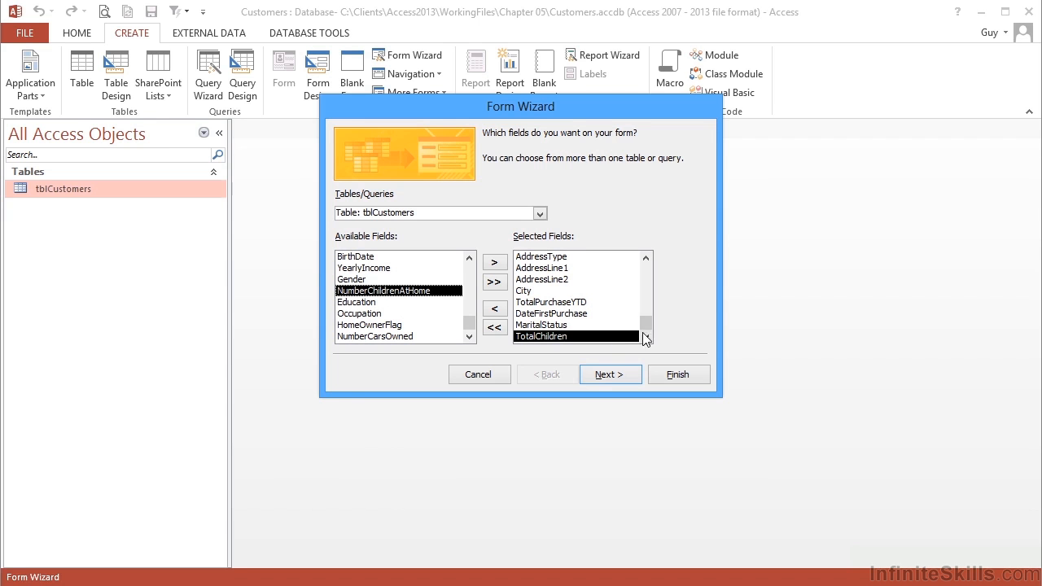
{"action": "mouse_move", "coordinate": [644, 322]}
{"action": "left_mouse_down"}
{"action": "mouse_move", "coordinate": [646, 263]}
{"action": "mouse_move", "coordinate": [646, 327]}
{"action": "left_mouse_up"}
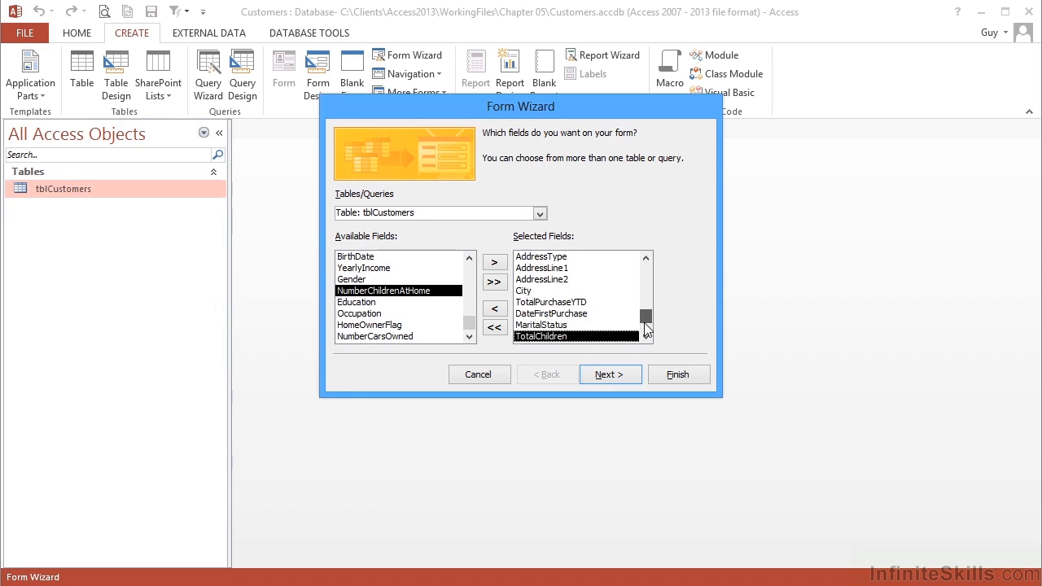
{"action": "left_click", "coordinate": [626, 376]}
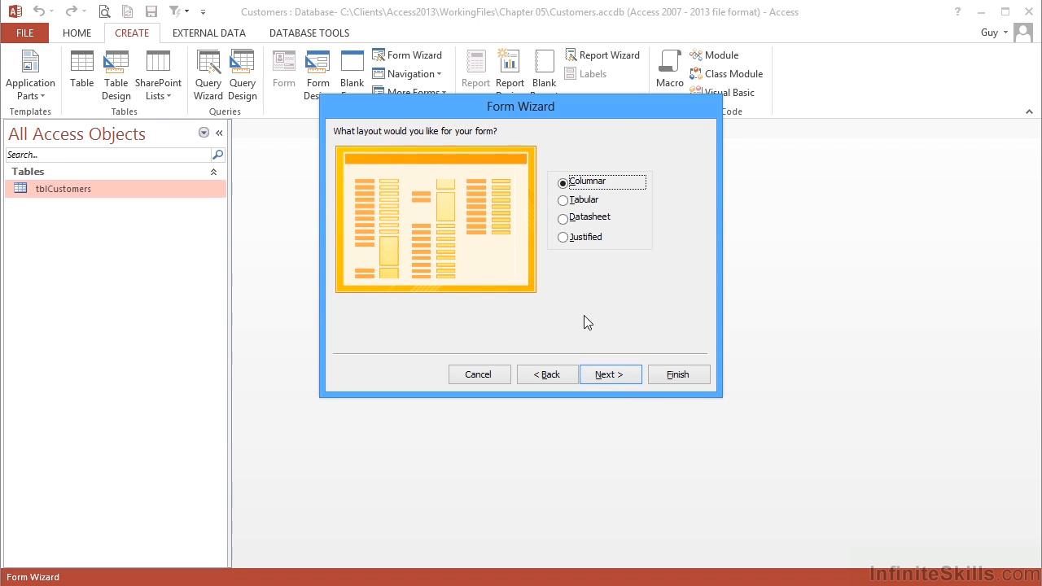
Preview the Tabular, Datasheet and Justified layouts, and apply the Columnar layout to the form.
{"action": "left_click", "coordinate": [564, 201]}
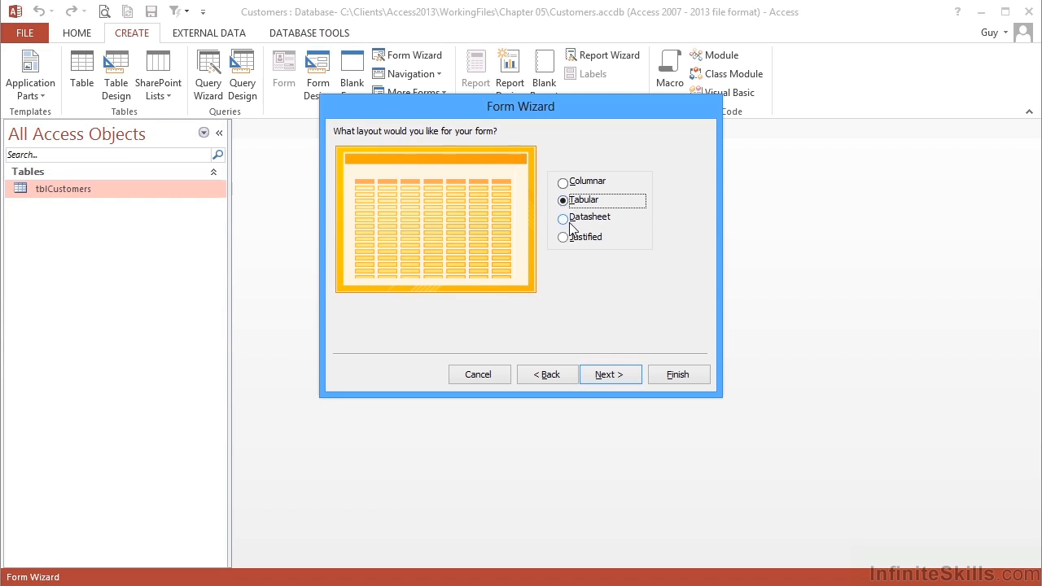
{"action": "left_click", "coordinate": [564, 221]}
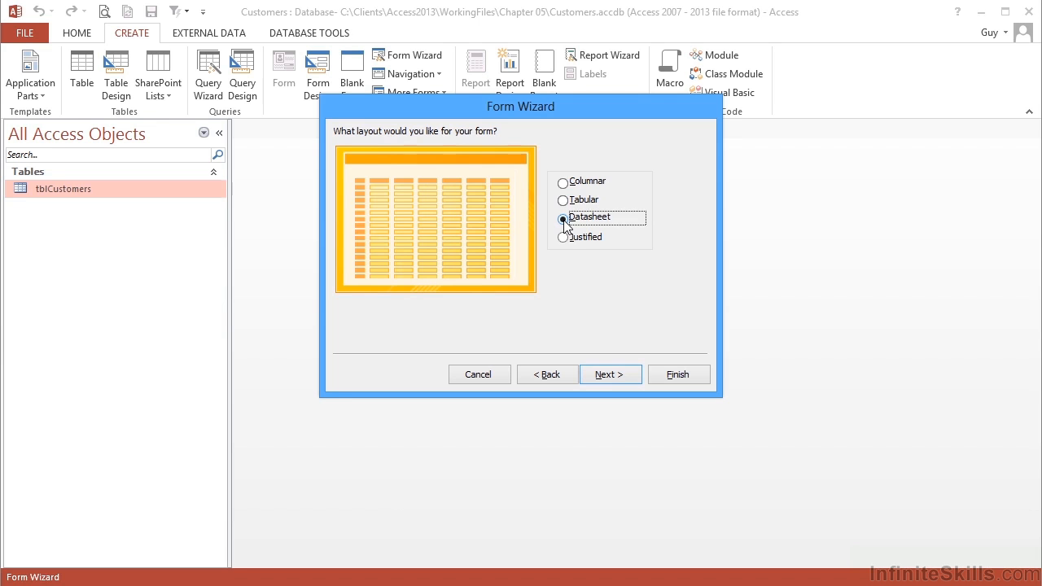
{"action": "left_click", "coordinate": [563, 239]}
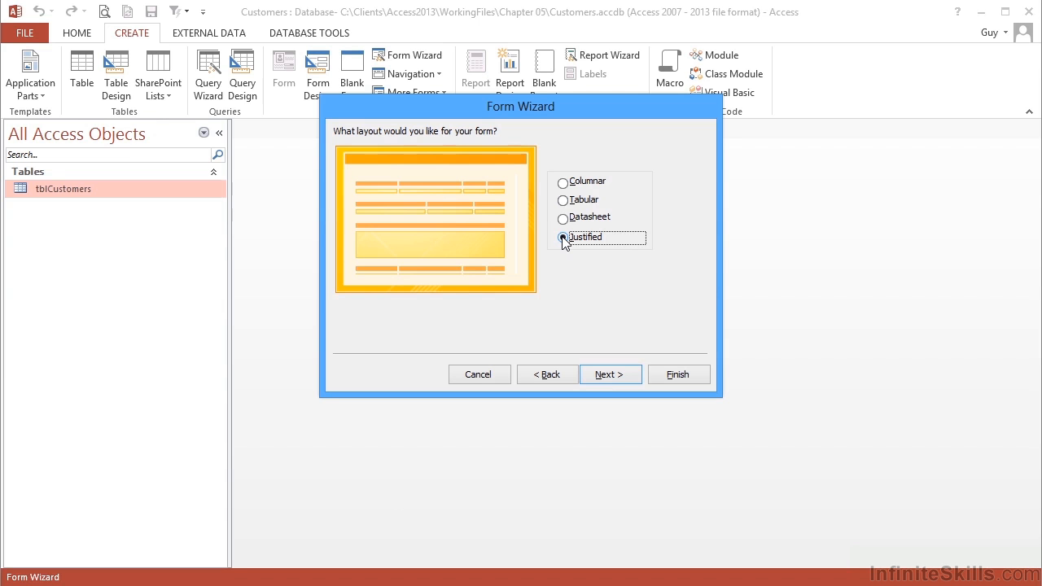
{"action": "left_click", "coordinate": [563, 184]}
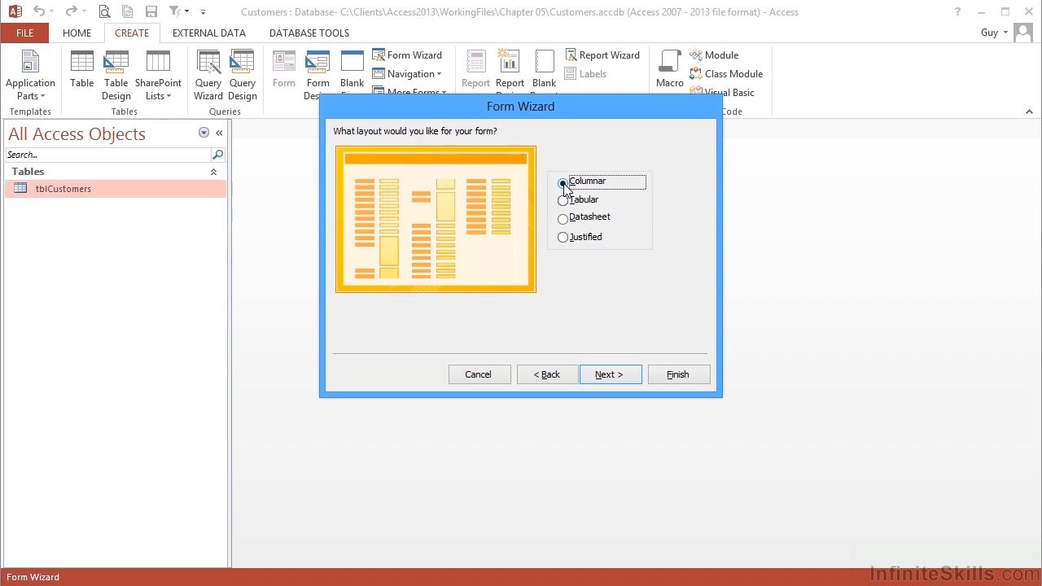
{"action": "left_click", "coordinate": [602, 374]}
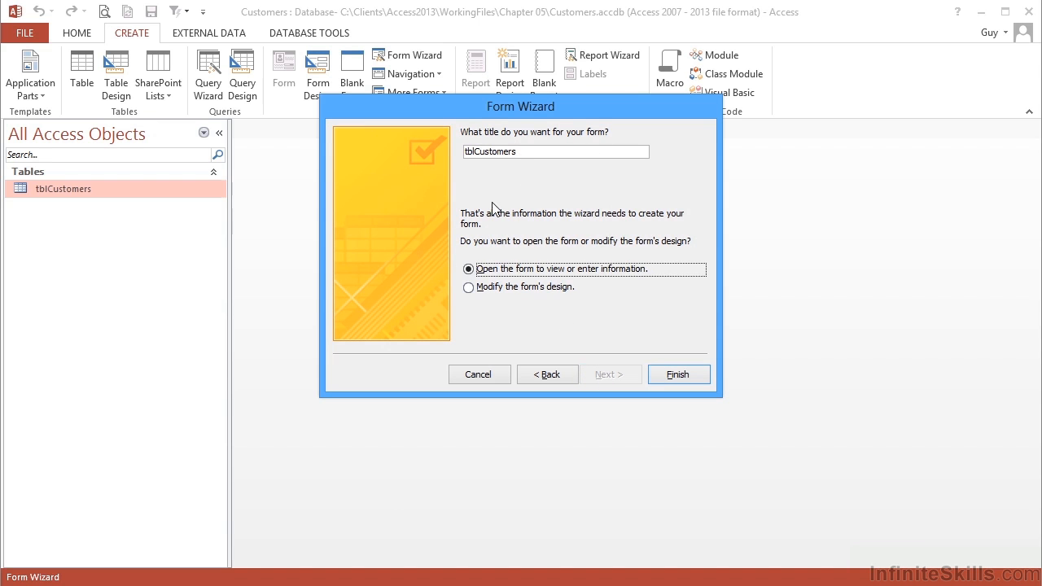
Title the form frmCustomers and finish the wizard, opening the form to view or enter information.
{"action": "left_click", "coordinate": [522, 154]}
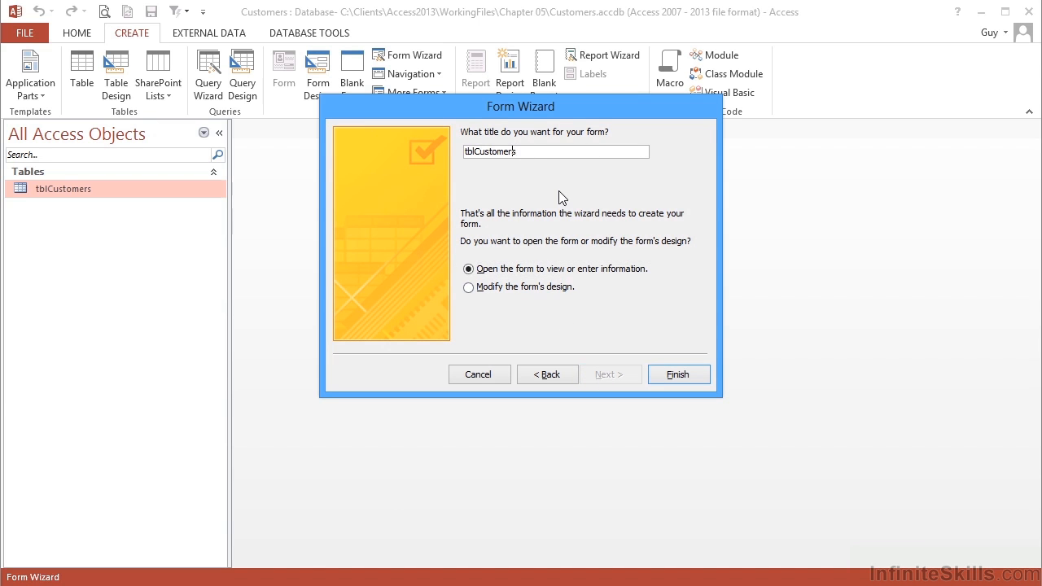
{"action": "key", "text": "BackSpace"}
{"action": "key", "text": "BackSpace"}
{"action": "key", "text": "BackSpace"}
{"action": "type", "text": "frm"}
{"action": "left_click", "coordinate": [546, 272]}
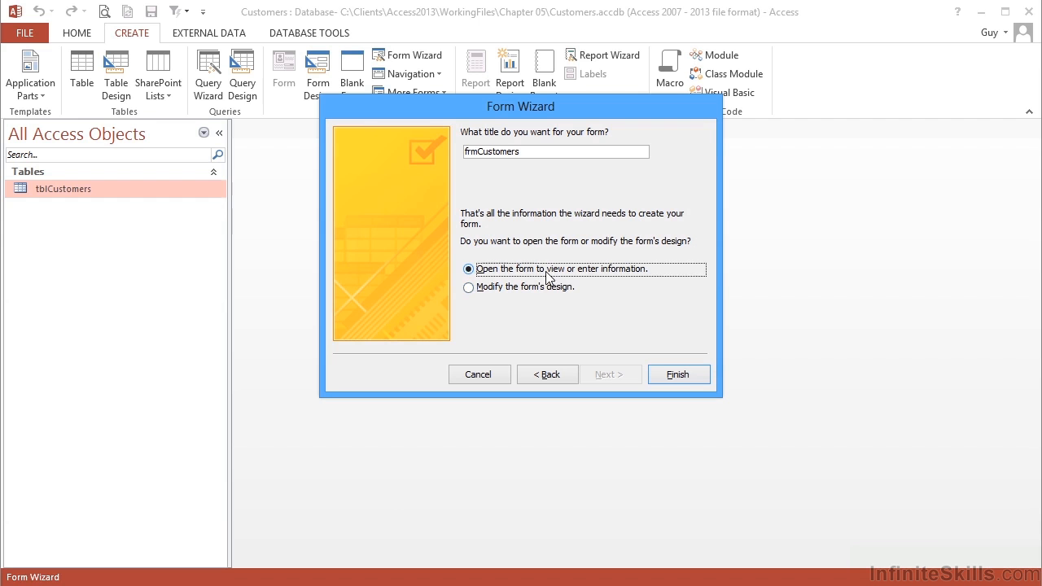
{"action": "left_click", "coordinate": [668, 379]}
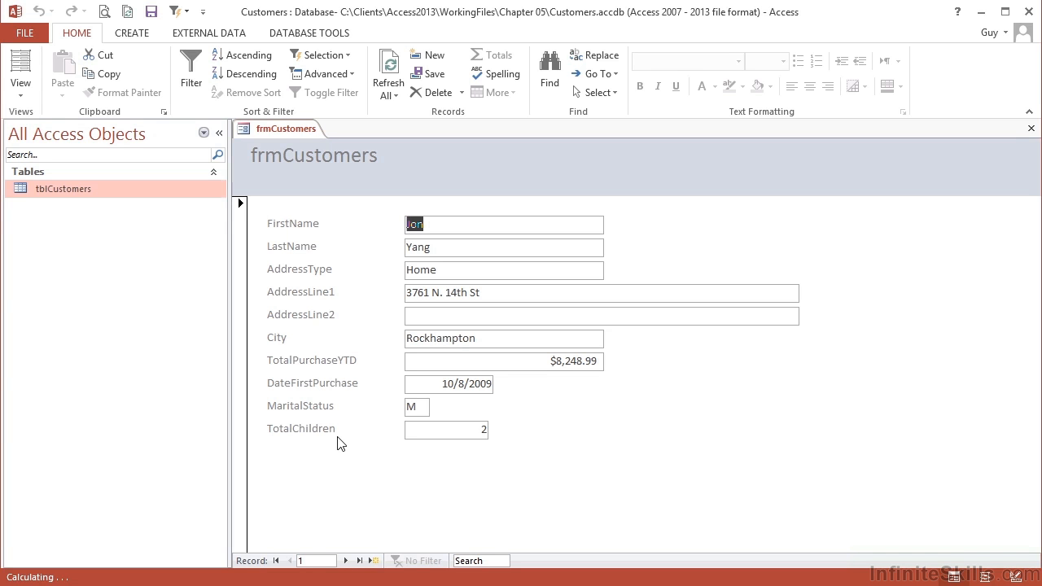
Browse forward and backward through the first few customer records in frmCustomers.
{"action": "left_click", "coordinate": [346, 561]}
{"action": "left_click", "coordinate": [346, 561]}
{"action": "left_click", "coordinate": [346, 561]}
{"action": "left_click", "coordinate": [346, 561]}
{"action": "left_click", "coordinate": [346, 561]}
{"action": "left_click", "coordinate": [289, 561]}
{"action": "left_click", "coordinate": [289, 561]}
{"action": "left_click", "coordinate": [289, 561]}
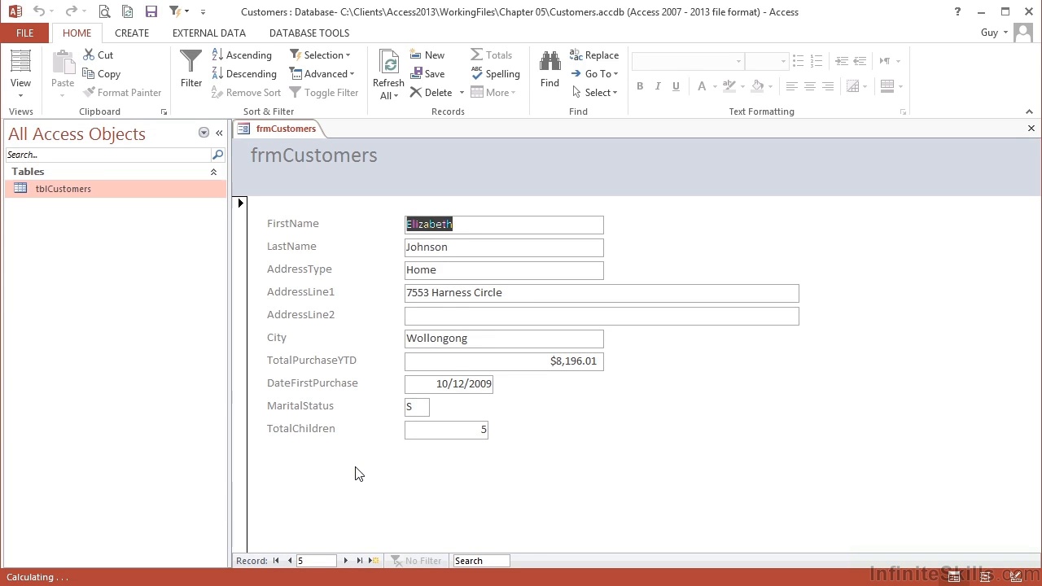
{"action": "key", "text": "ctrl+Down"}
{"action": "key", "text": "ctrl+Up"}
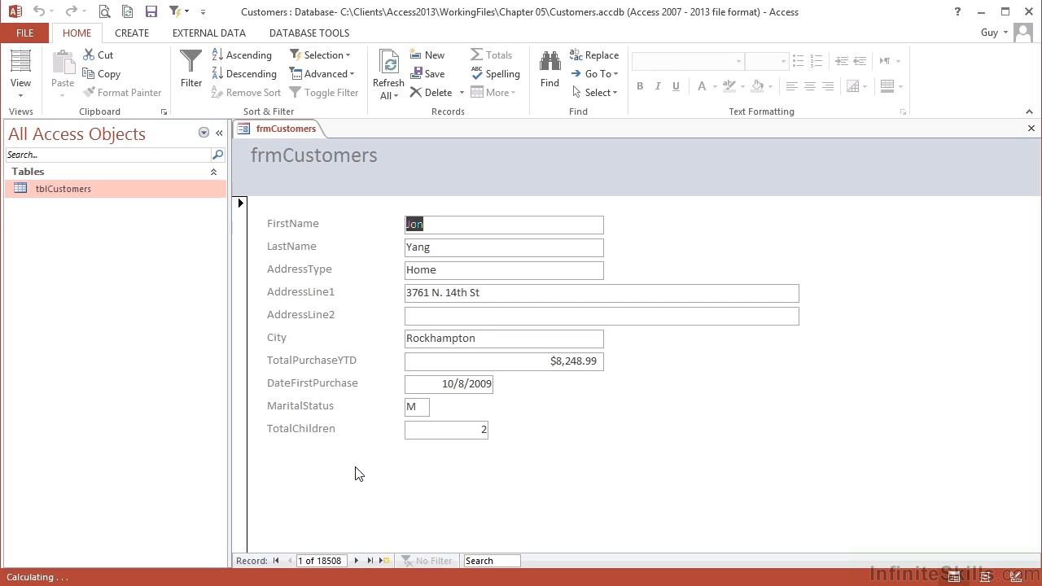
Page forward through about ten customer records and back to the first record in the form.
{"action": "key", "text": "Page_Down"}
{"action": "key", "text": "Page_Down"}
{"action": "key", "text": "Page_Down"}
{"action": "key", "text": "Page_Down"}
{"action": "key", "text": "Page_Down"}
{"action": "key", "text": "Page_Down"}
{"action": "key", "text": "Page_Down"}
{"action": "key", "text": "Page_Down"}
{"action": "key", "text": "Page_Down"}
{"action": "key", "text": "Page_Down"}
{"action": "key", "text": "Page_Up"}
{"action": "key", "text": "Page_Up"}
{"action": "key", "text": "Page_Up"}
{"action": "key", "text": "Page_Up"}
{"action": "key", "text": "Page_Up"}
{"action": "key", "text": "Page_Up"}
{"action": "key", "text": "Page_Up"}
{"action": "key", "text": "Page_Up"}
{"action": "key", "text": "Page_Up"}
{"action": "key", "text": "Page_Up"}
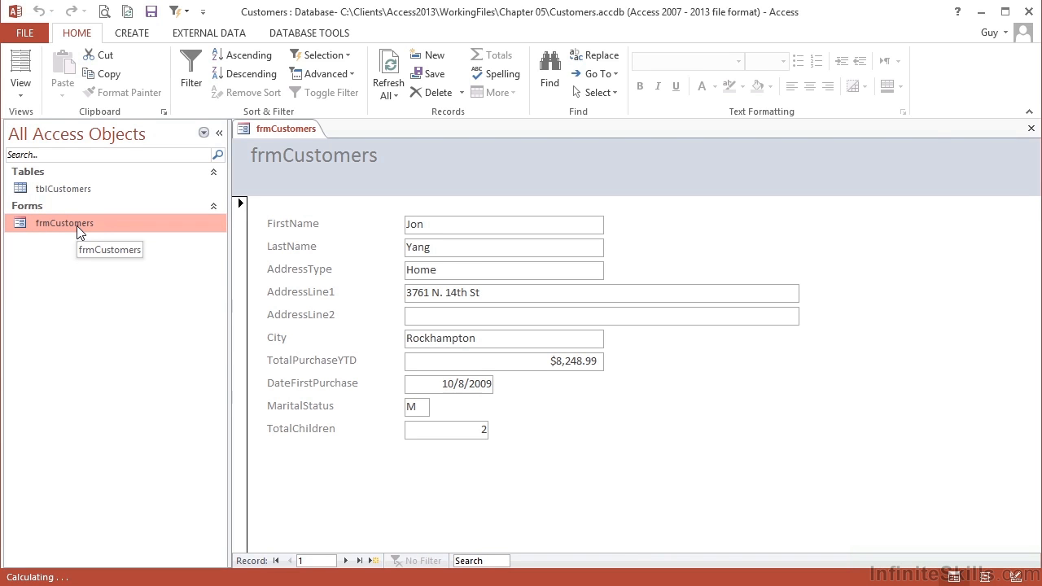
Close frmCustomers, reopen the saved form to check it, and close it again.
{"action": "left_click", "coordinate": [1031, 128]}
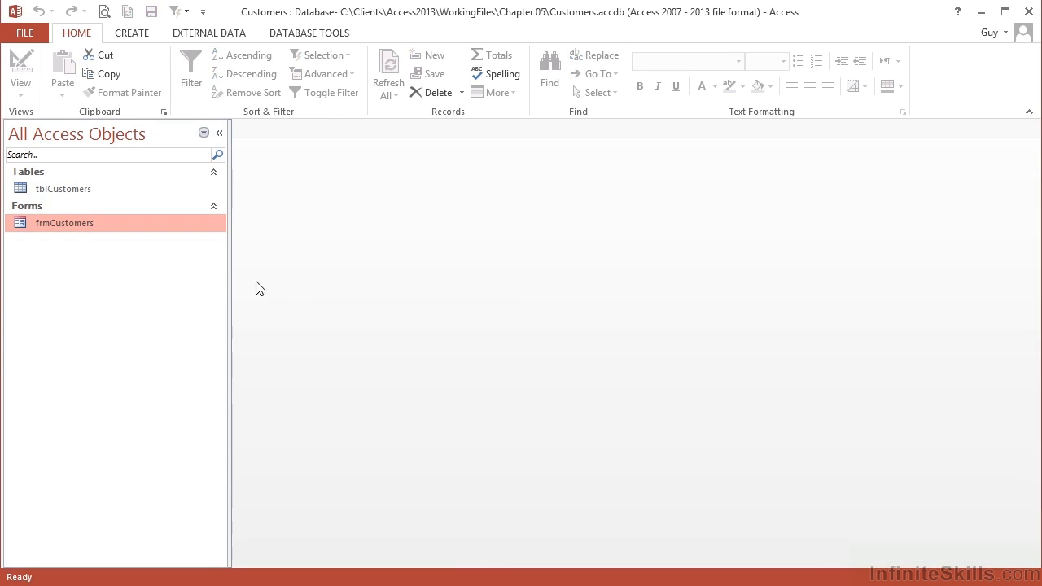
{"action": "double_click", "coordinate": [70, 229]}
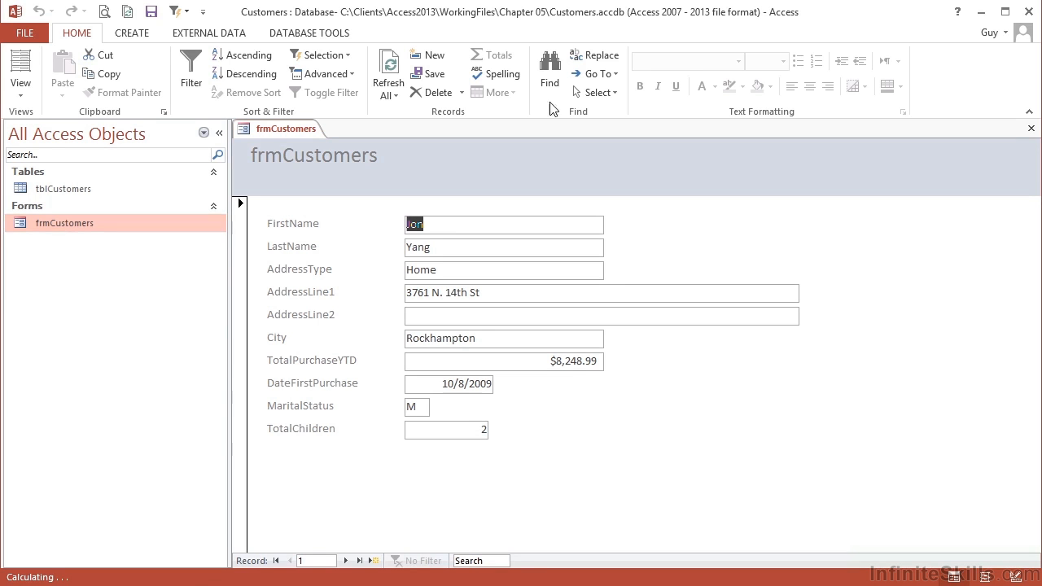
{"action": "left_click", "coordinate": [1031, 128]}
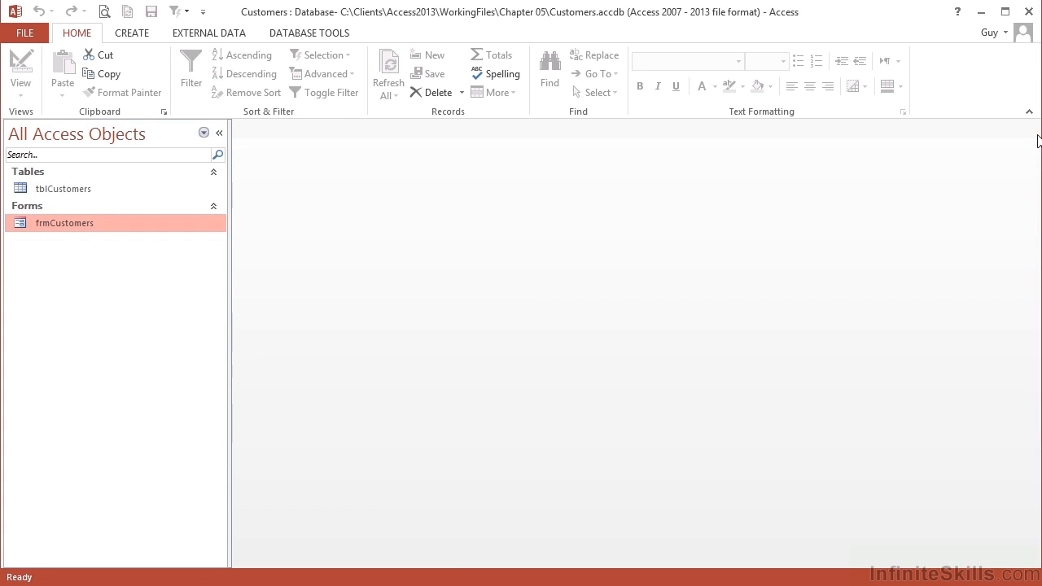
Start another Form Wizard form based on tblCustomers and include the FirstName, MiddleName, LastName, EmailAddress and Phone fields, in that order.
{"action": "left_click", "coordinate": [136, 34]}
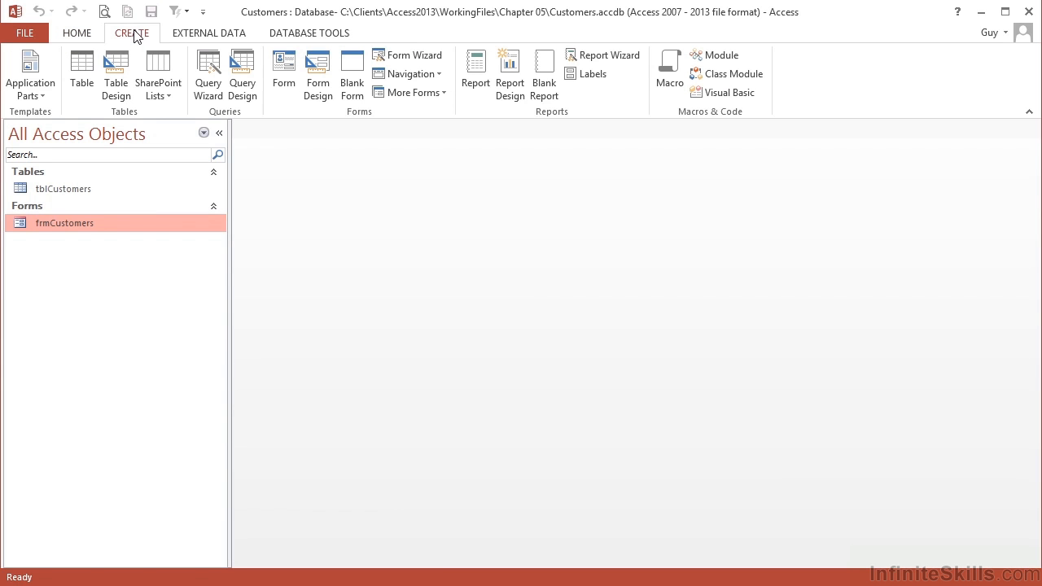
{"action": "left_click", "coordinate": [411, 57]}
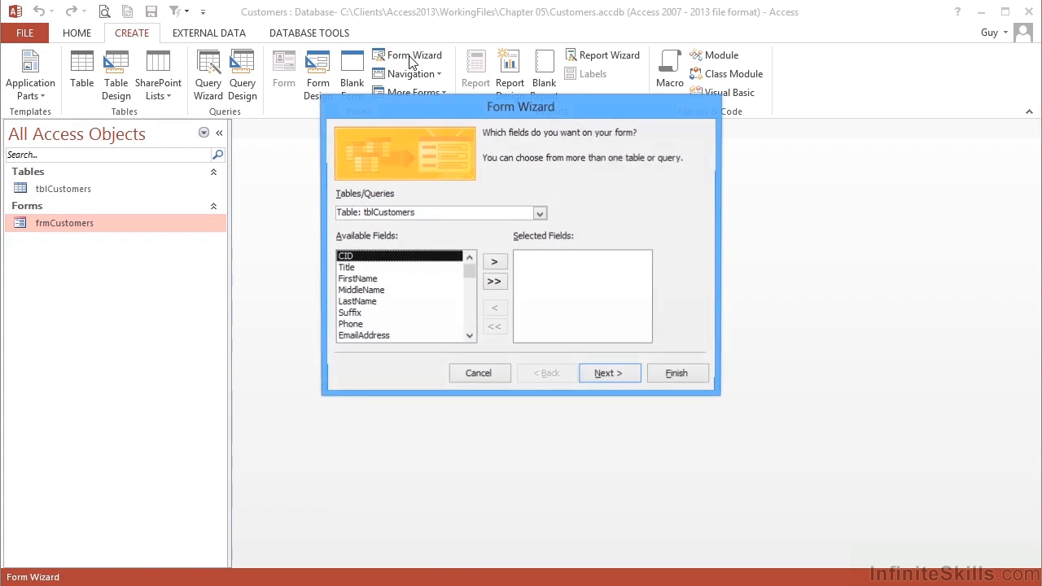
{"action": "double_click", "coordinate": [373, 279]}
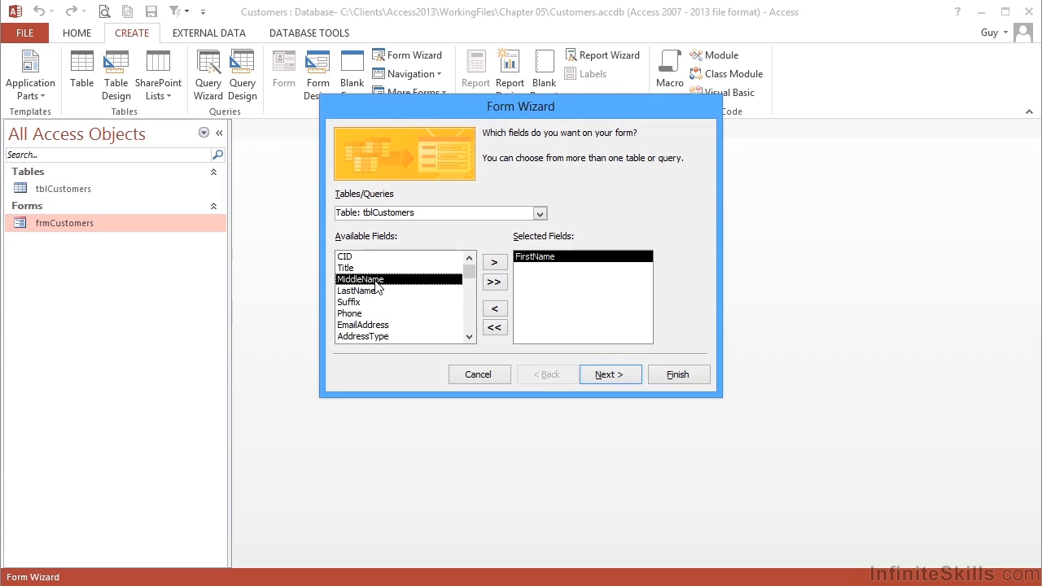
{"action": "double_click", "coordinate": [375, 281]}
{"action": "double_click", "coordinate": [380, 281]}
{"action": "double_click", "coordinate": [390, 303]}
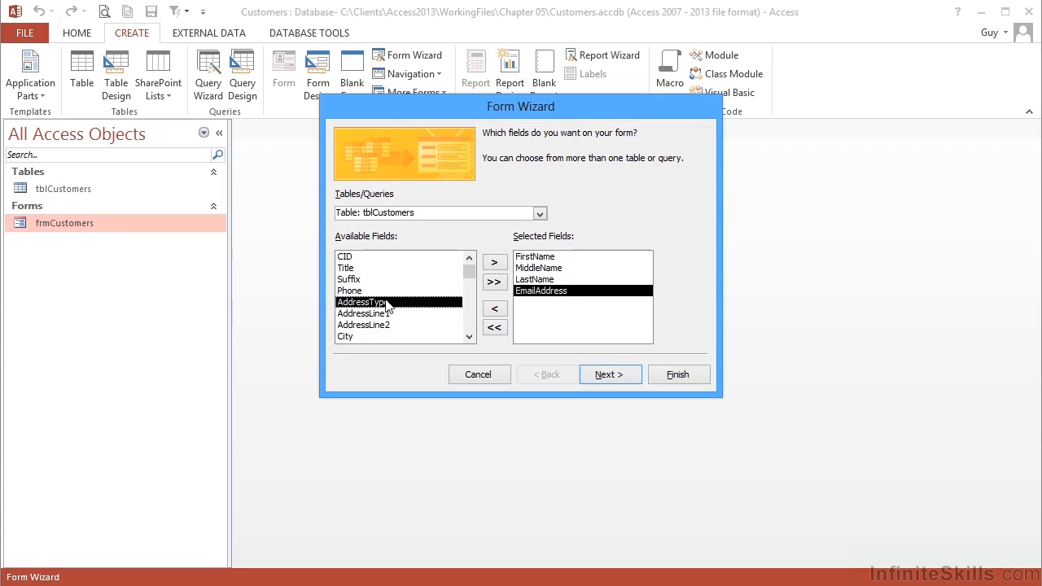
{"action": "double_click", "coordinate": [386, 291]}
{"action": "left_click", "coordinate": [625, 376]}
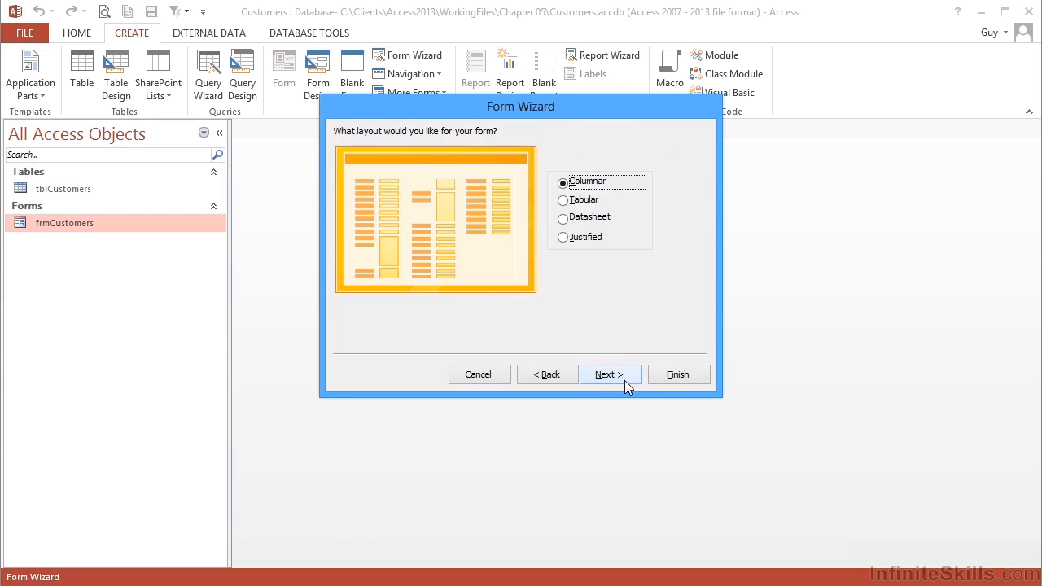
Choose the Tabular layout and finish the form with the title frmTabCustomers, opening it to view or enter information.
{"action": "left_click", "coordinate": [563, 201]}
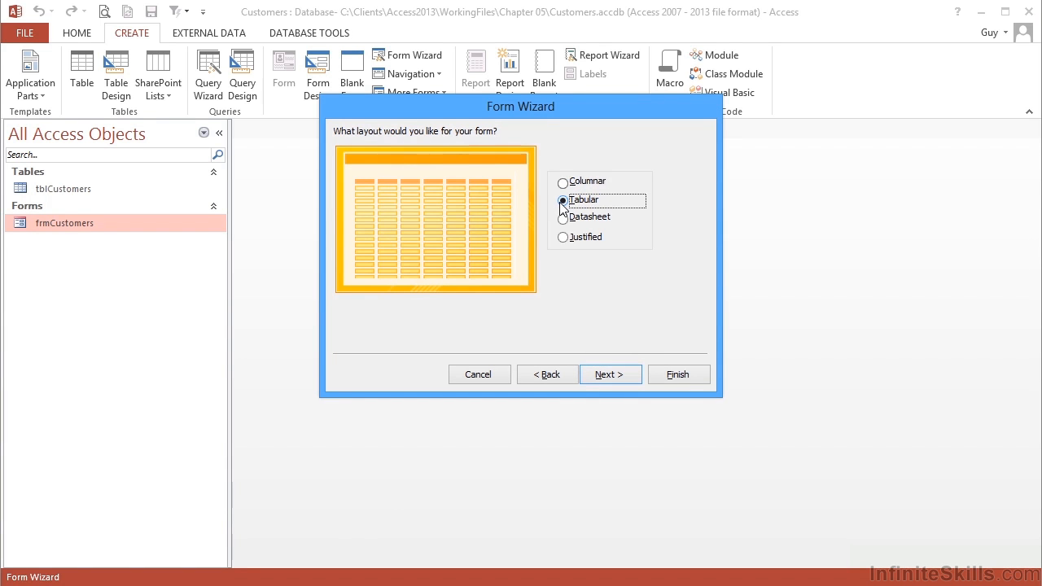
{"action": "left_click", "coordinate": [616, 376]}
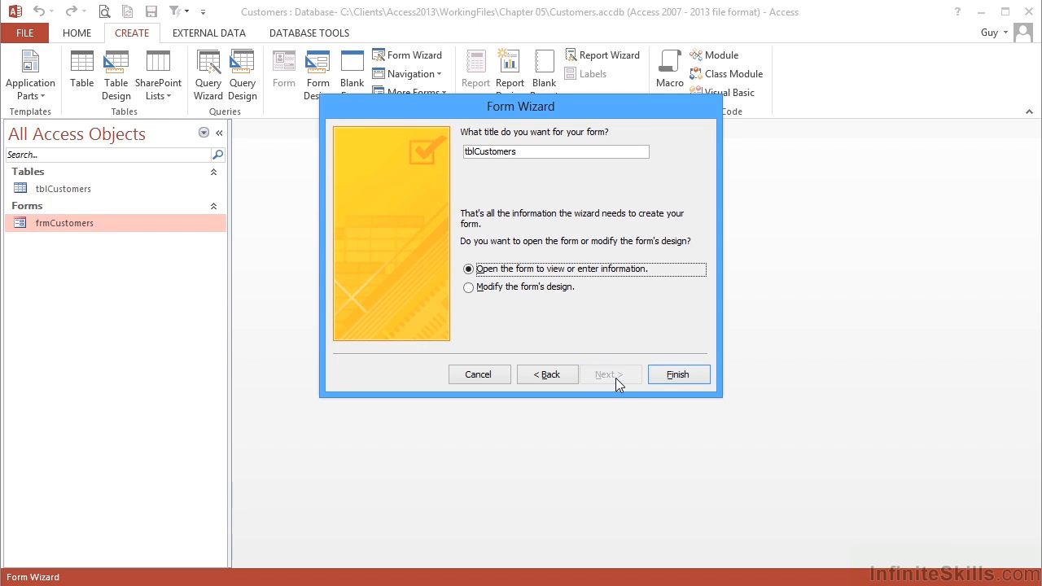
{"action": "left_click", "coordinate": [475, 151]}
{"action": "key", "text": "BackSpace"}
{"action": "key", "text": "BackSpace"}
{"action": "key", "text": "BackSpace"}
{"action": "type", "text": "frmTab"}
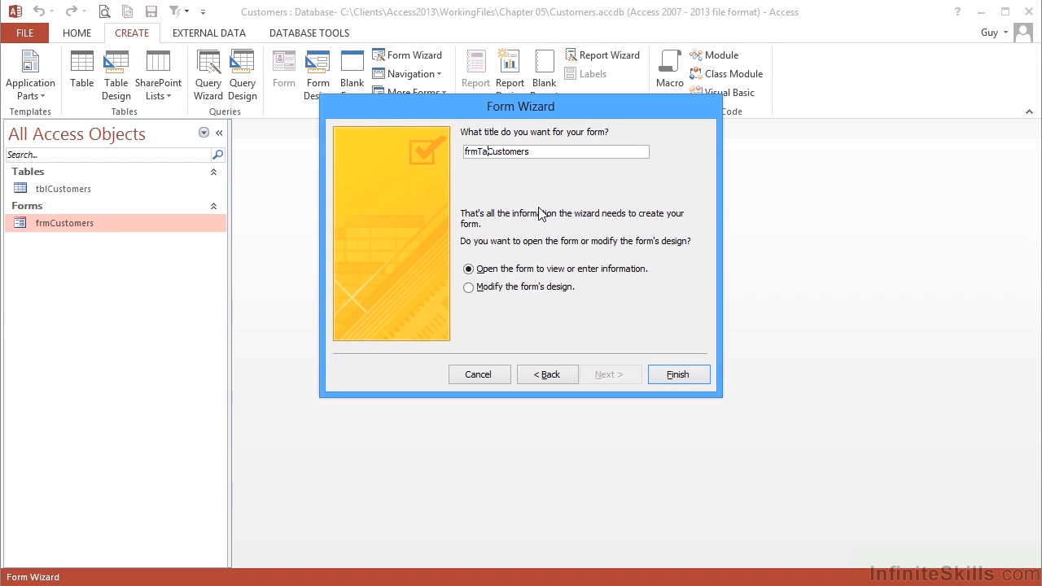
{"action": "left_click", "coordinate": [679, 376]}
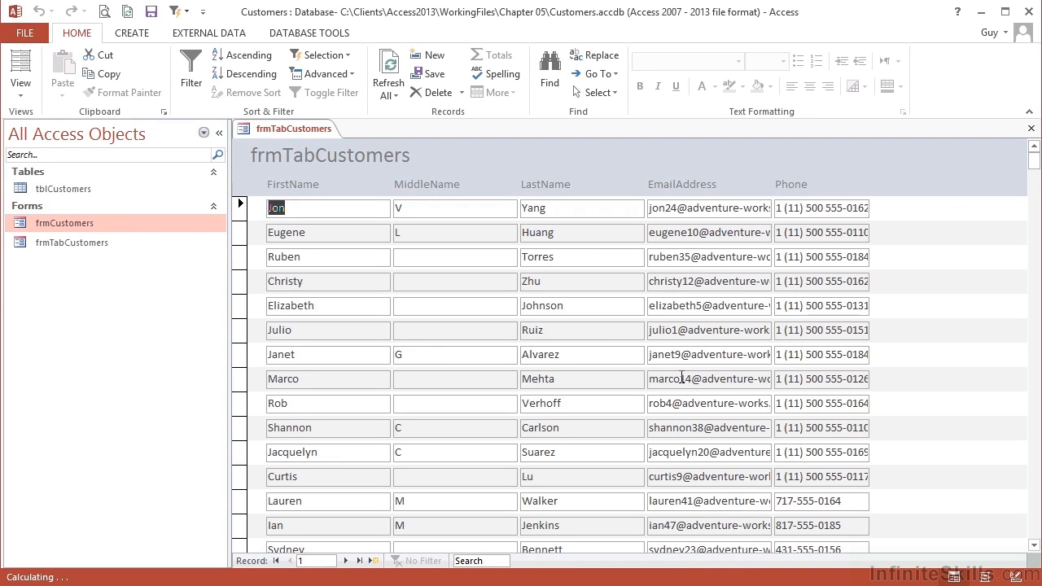
Move field by field through the first few customer records in frmTabCustomers to check how the focus advances to the following record.
{"action": "key", "text": "Tab"}
{"action": "key", "text": "Tab"}
{"action": "key", "text": "Tab"}
{"action": "key", "text": "Tab"}
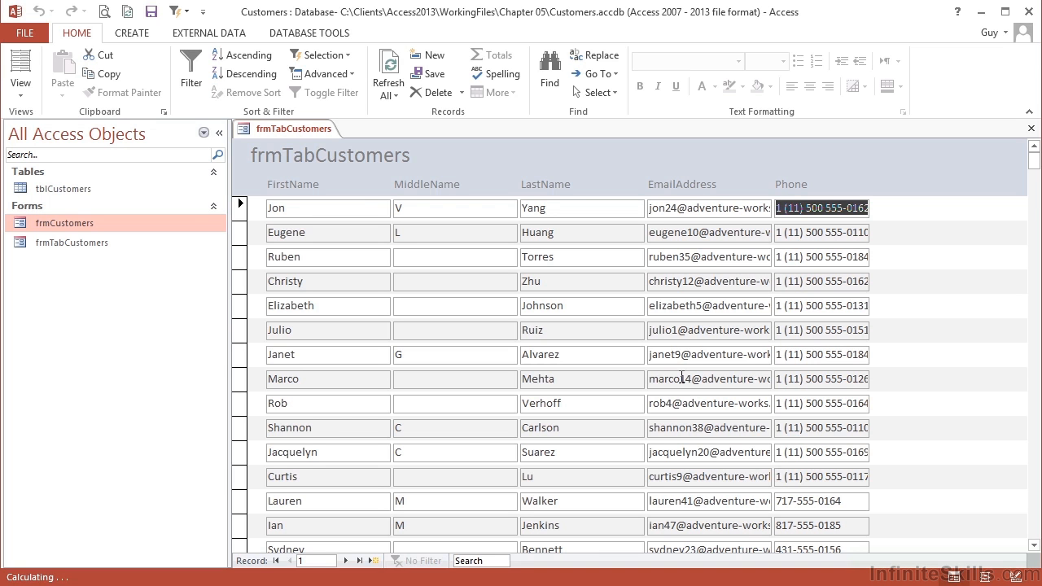
{"action": "key", "text": "Tab"}
{"action": "key", "text": "Tab"}
{"action": "key", "text": "Tab"}
{"action": "key", "text": "Tab"}
{"action": "key", "text": "Tab"}
{"action": "key", "text": "Tab"}
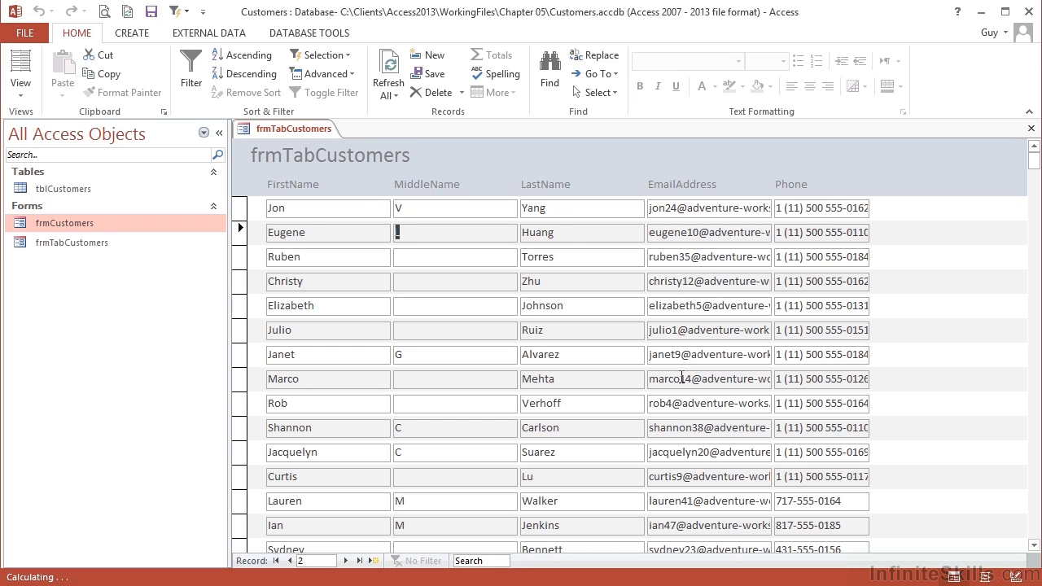
{"action": "key", "text": "Tab"}
{"action": "key", "text": "Tab"}
{"action": "key", "text": "Tab"}
{"action": "key", "text": "Tab"}
{"action": "key", "text": "Tab"}
{"action": "key", "text": "Tab"}
Look through the customer records further down the tabular form, return to the first one, and close frmTabCustomers.
{"action": "scroll", "coordinate": [790, 324], "scroll_direction": "down", "scroll_amount": 1}
{"action": "scroll", "coordinate": [749, 289], "scroll_direction": "up", "scroll_amount": 1}
{"action": "scroll", "coordinate": [314, 354], "scroll_direction": "down", "scroll_amount": 8}
{"action": "scroll", "coordinate": [314, 355], "scroll_direction": "up", "scroll_amount": 6}
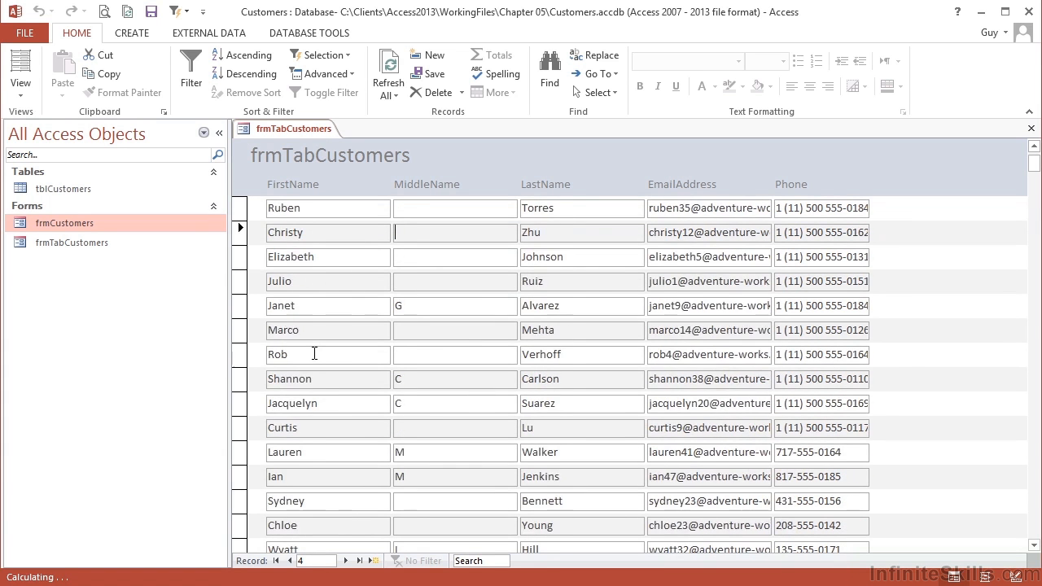
{"action": "scroll", "coordinate": [315, 354], "scroll_direction": "up", "scroll_amount": 2}
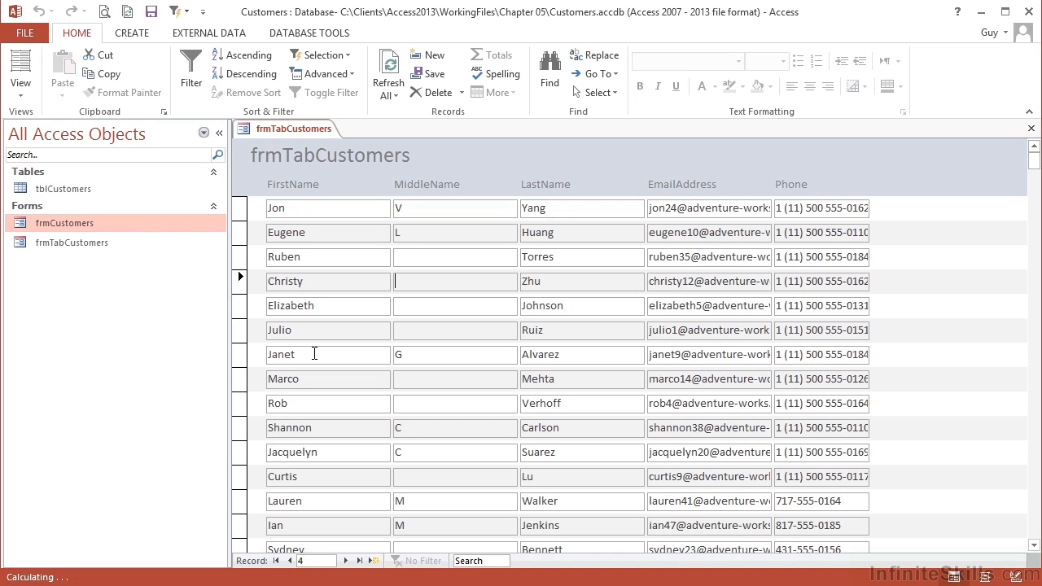
{"action": "left_click", "coordinate": [1031, 128]}
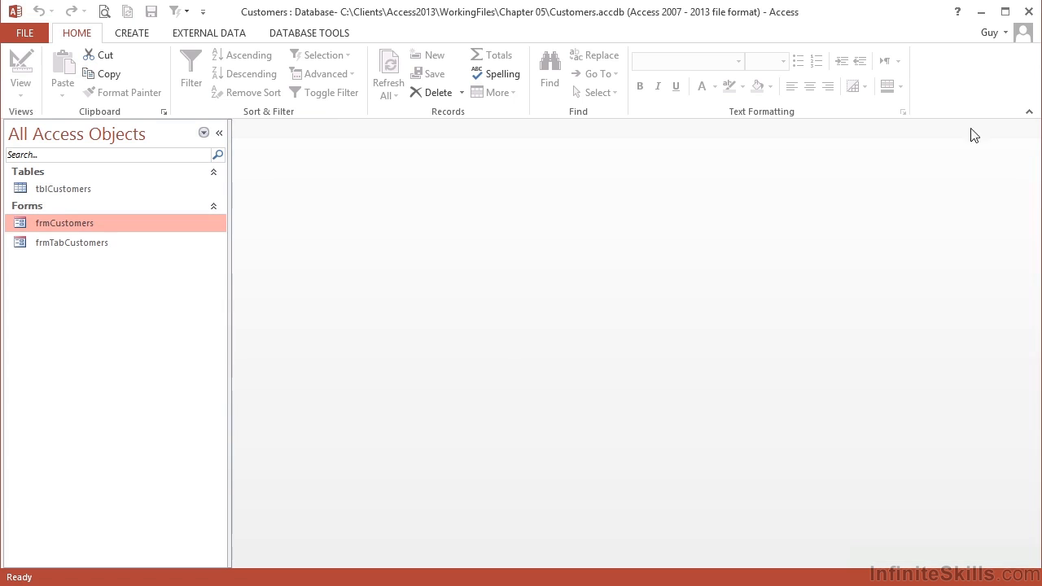
Open the saved forms frmTabCustomers and frmCustomers together and switch between them to compare their tabular and columnar layouts.
{"action": "double_click", "coordinate": [101, 244]}
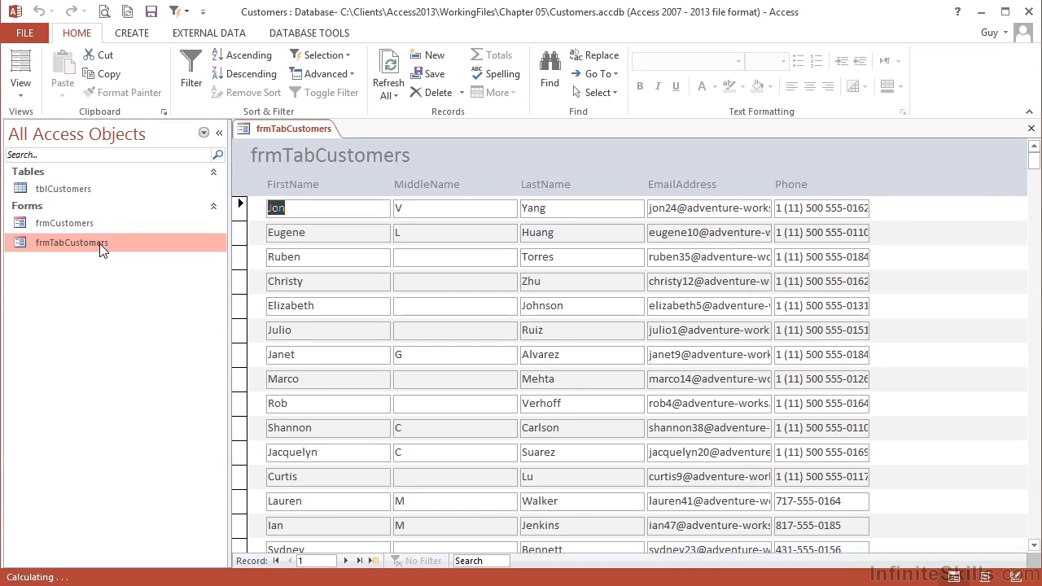
{"action": "double_click", "coordinate": [107, 226]}
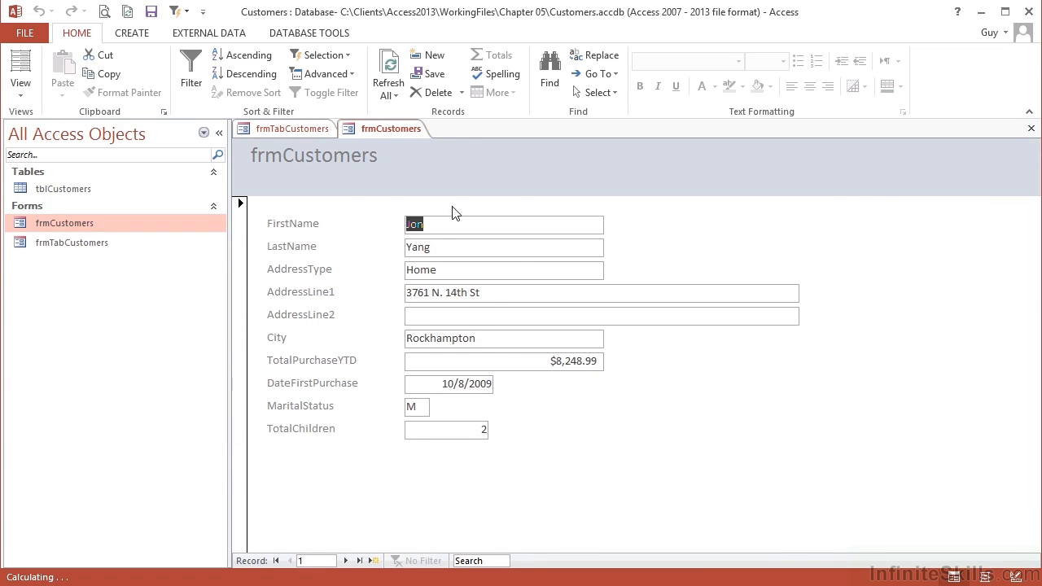
{"action": "left_click", "coordinate": [300, 128]}
{"action": "left_click", "coordinate": [362, 128]}
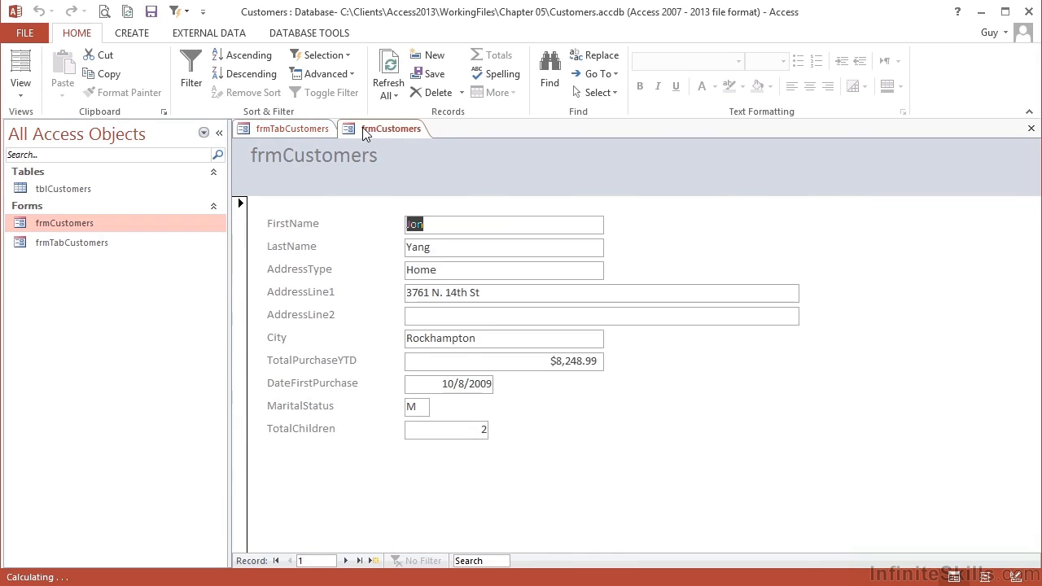